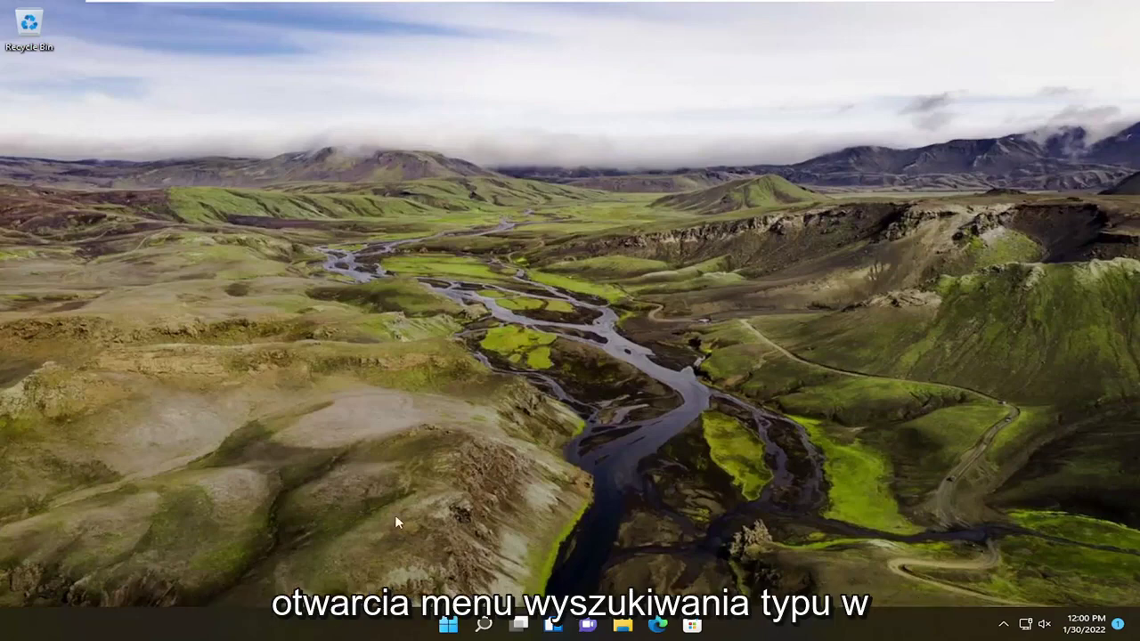
Step: Search 'regedit' and run Registry Editor as administrator, accepting the UAC prompt
left_click(484, 624)
type("regedit")
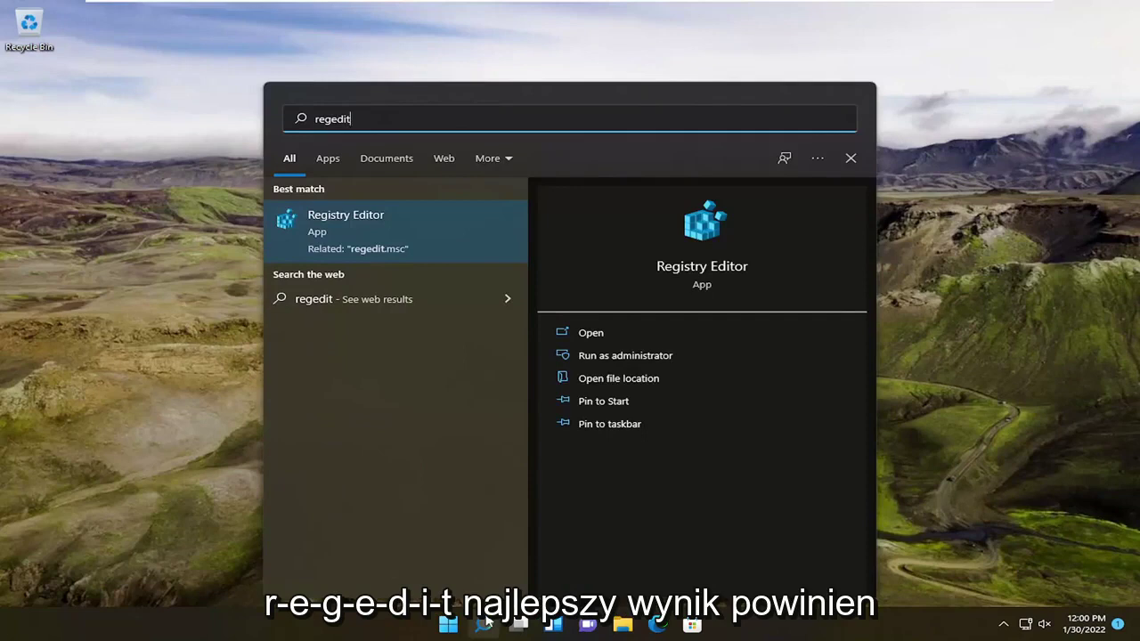
right_click(350, 244)
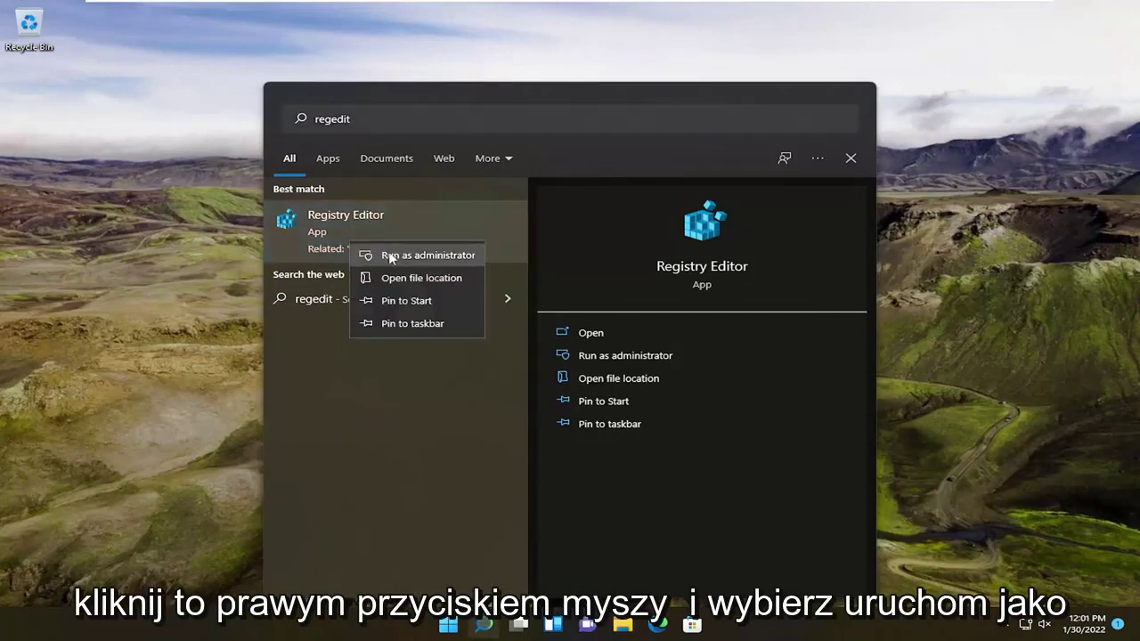
left_click(389, 255)
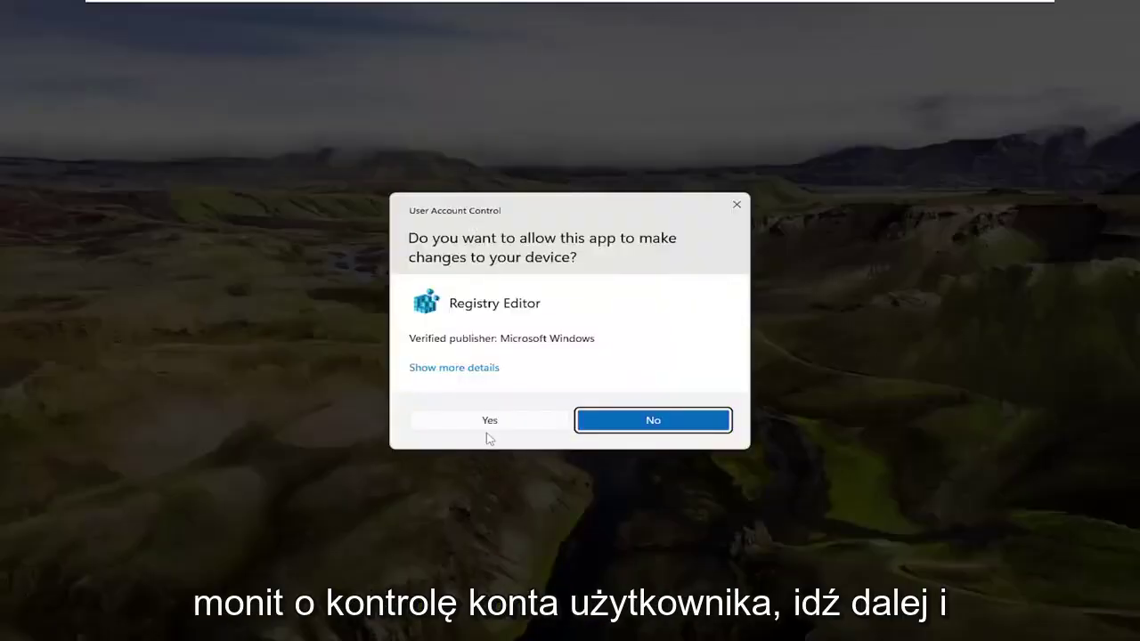
left_click(488, 436)
Step: Reposition the window and collapse Microsoft, SOFTWARE and HKEY_LOCAL_MACHINE to the top level
left_click_drag(271, 19, 637, 67)
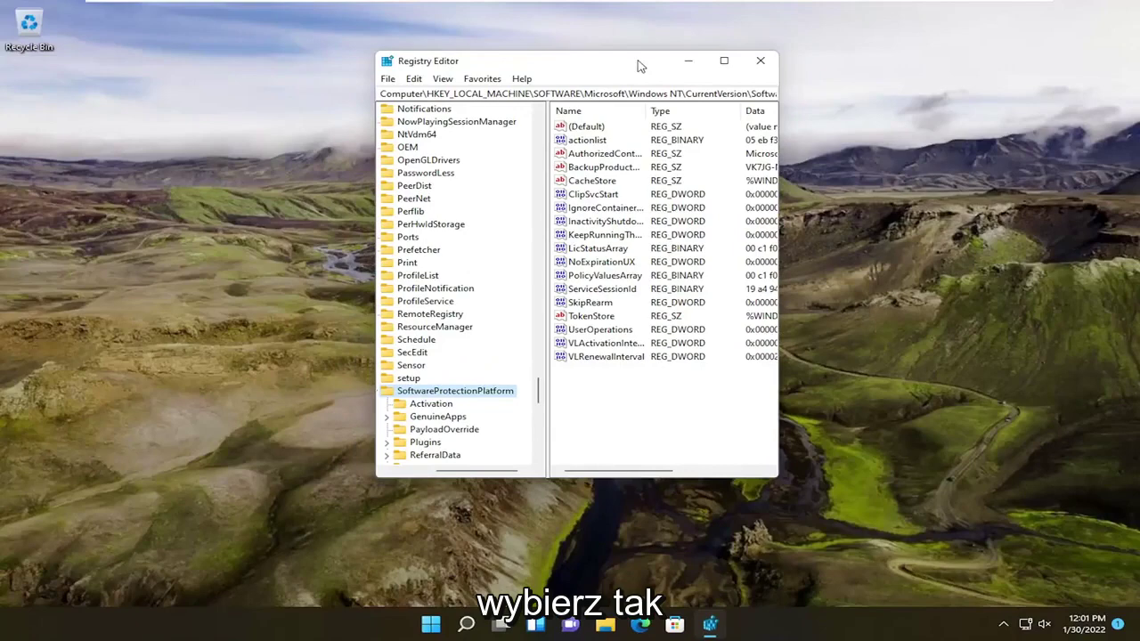
left_click_drag(490, 472, 417, 472)
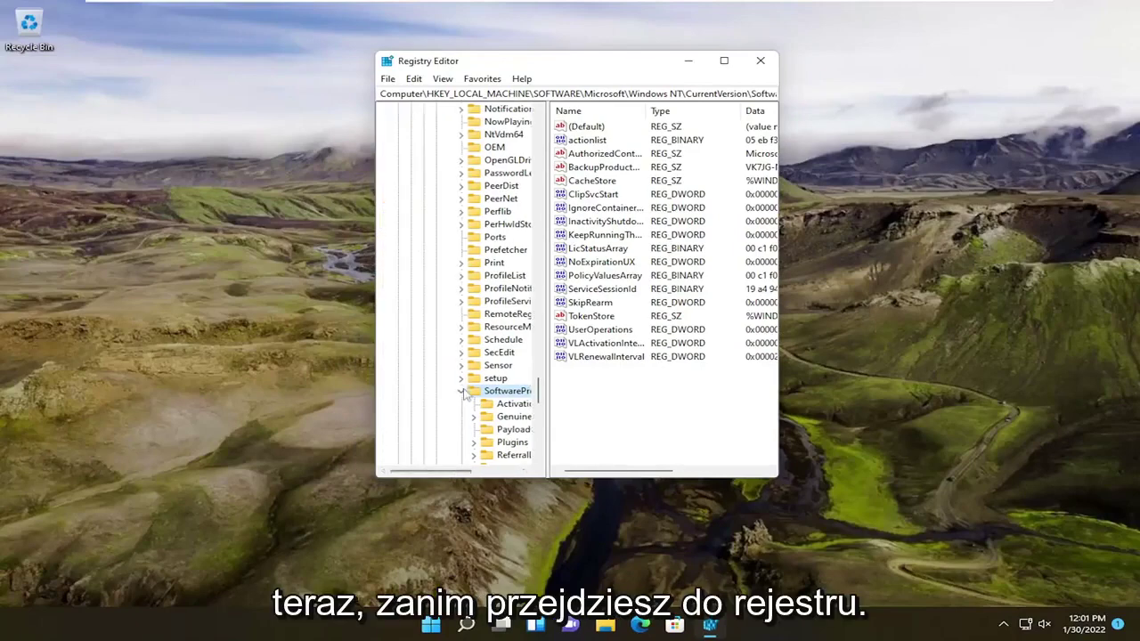
scroll(420, 300, "up", 20)
scroll(420, 300, "up", 5)
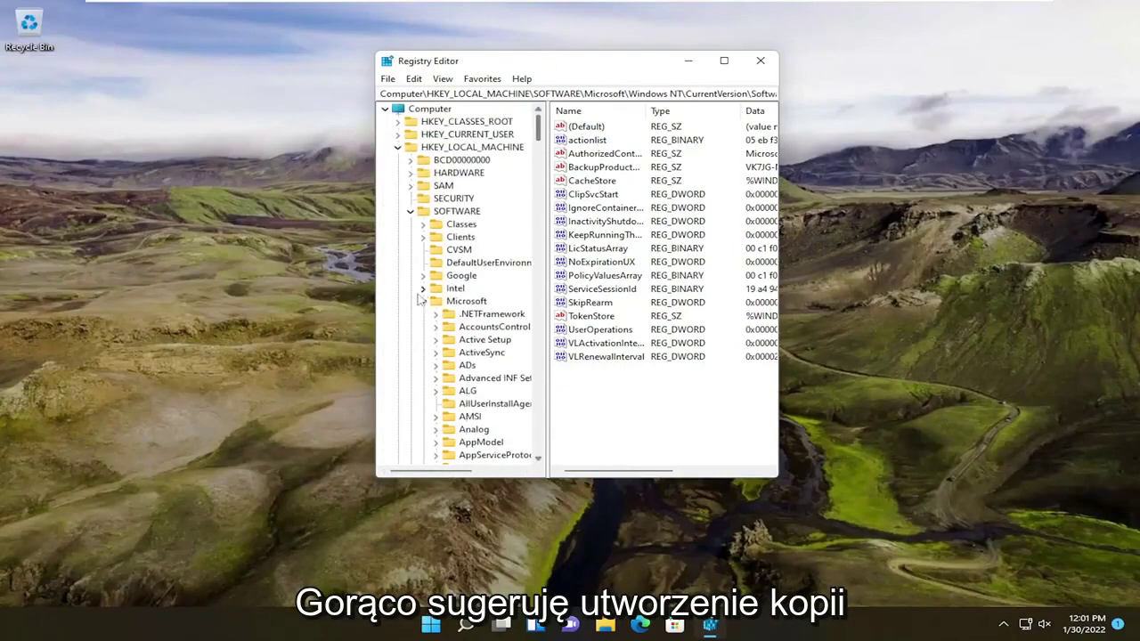
left_click(423, 301)
left_click(411, 211)
left_click(398, 147)
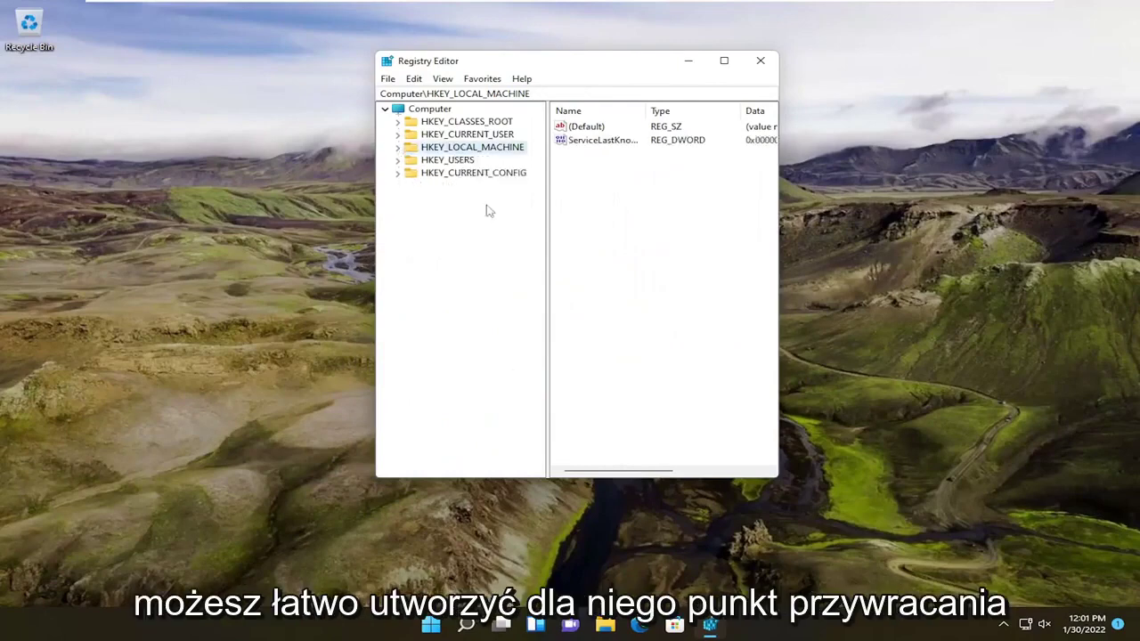
Step: Enlarge the window, export a backup of the whole Computer registry, then cancel File > Import
left_click_drag(778, 481, 1010, 529)
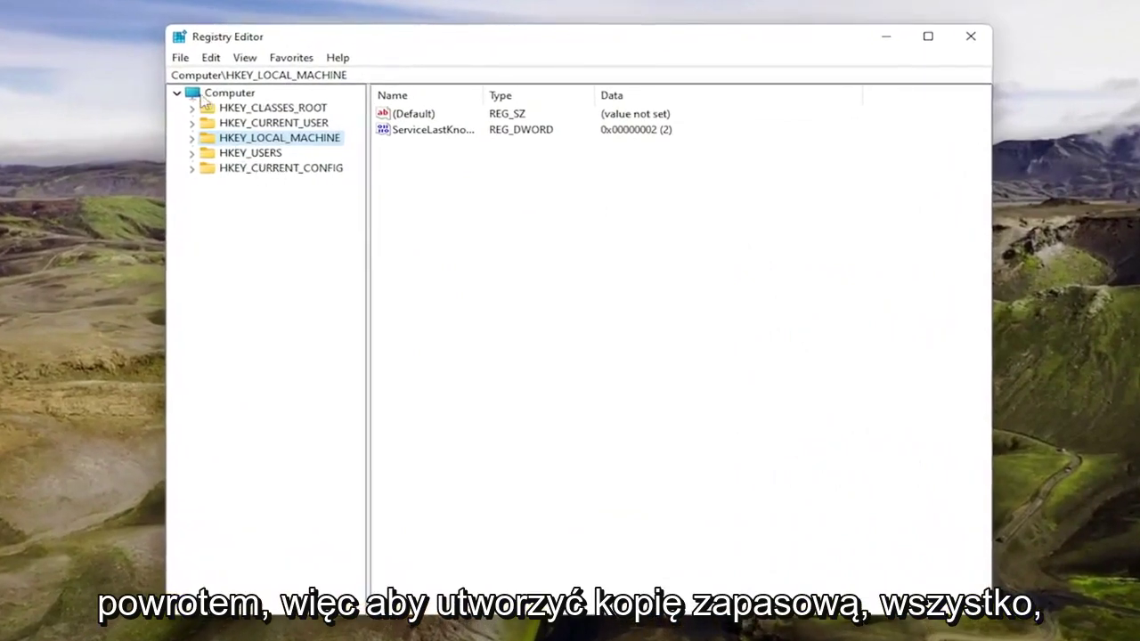
left_click(214, 94)
left_click(180, 58)
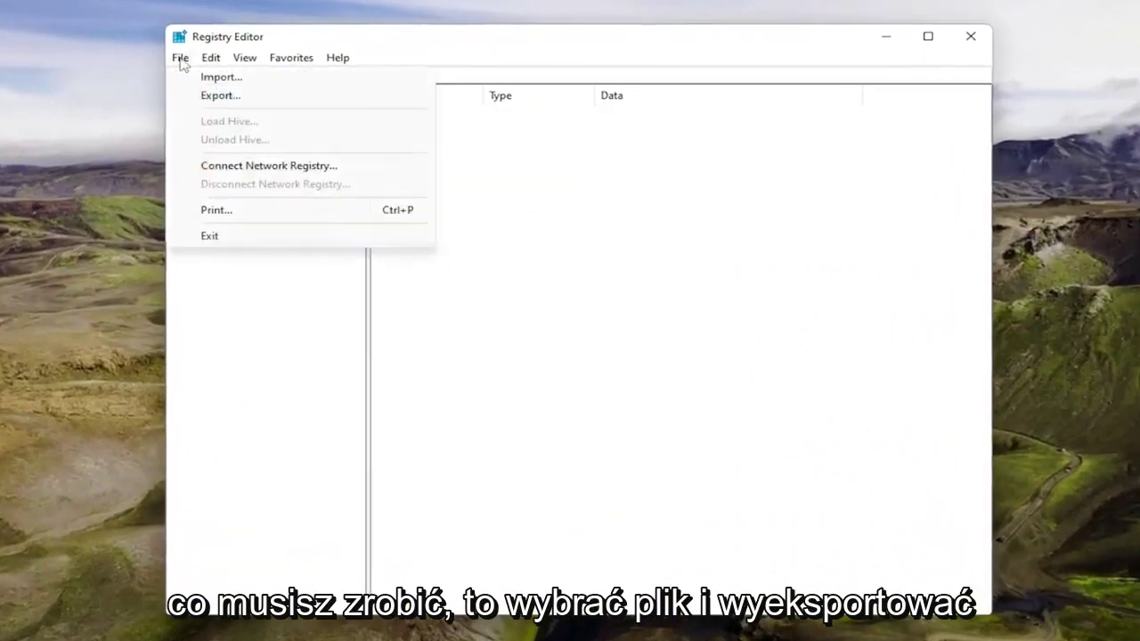
left_click(214, 94)
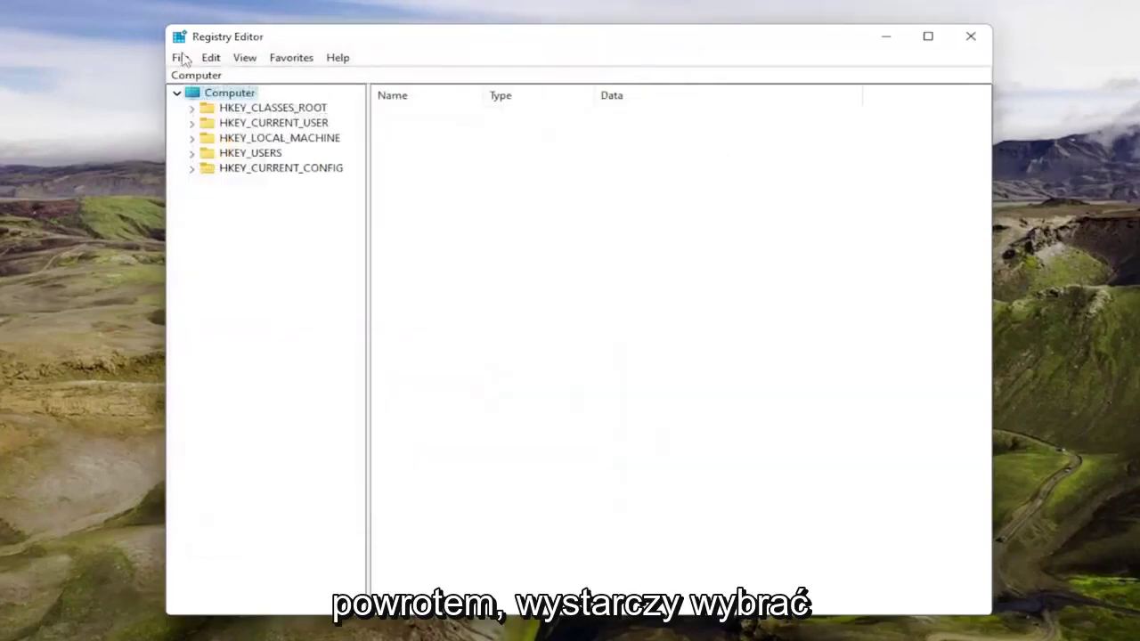
left_click(214, 77)
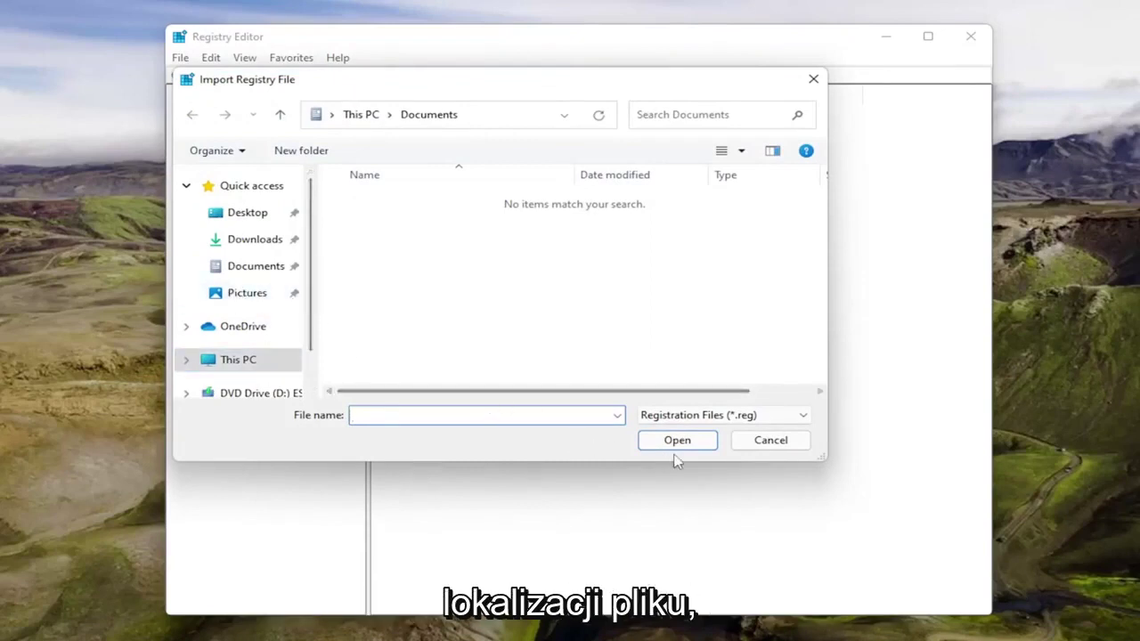
left_click(770, 440)
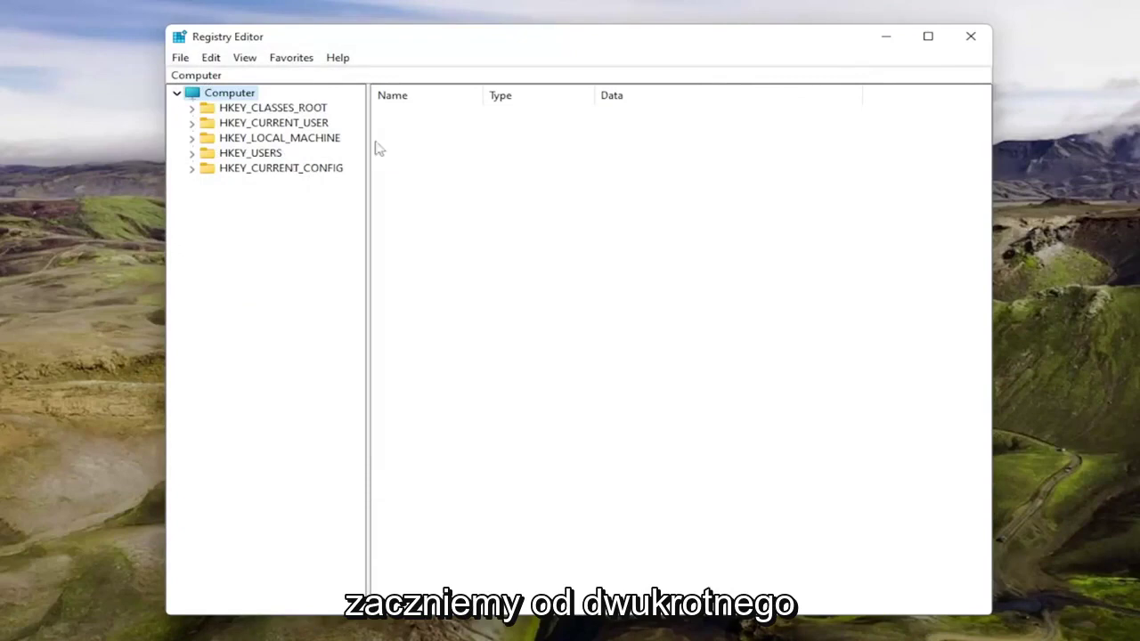
Step: Expand HKEY_LOCAL_MACHINE > SYSTEM > CurrentControlSet down to the Control key's subkeys
double_click(303, 140)
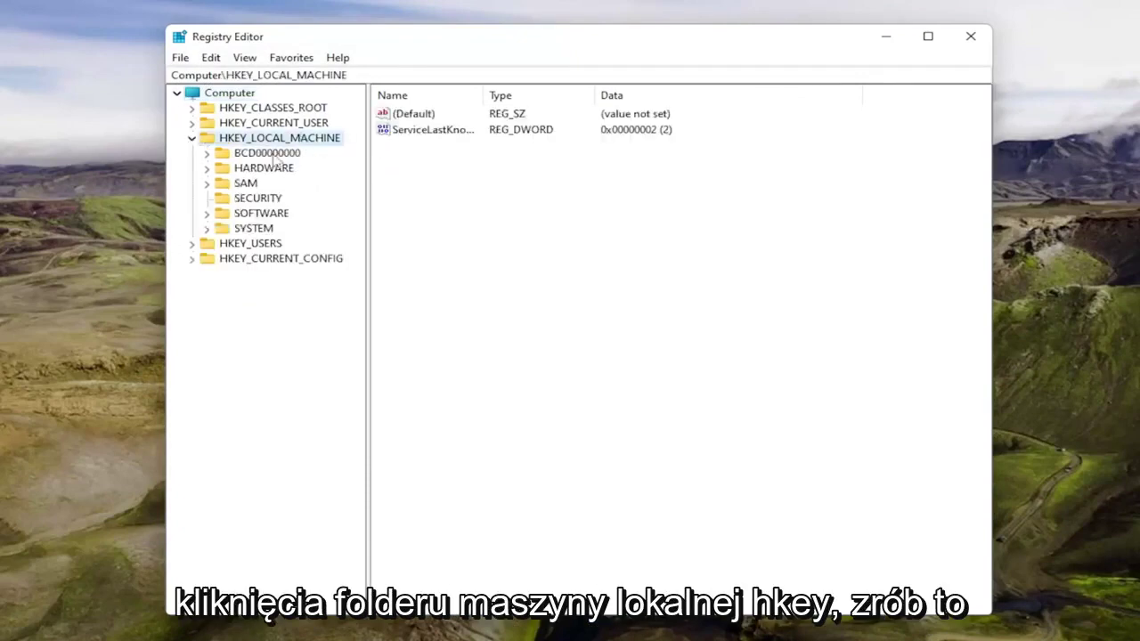
double_click(254, 229)
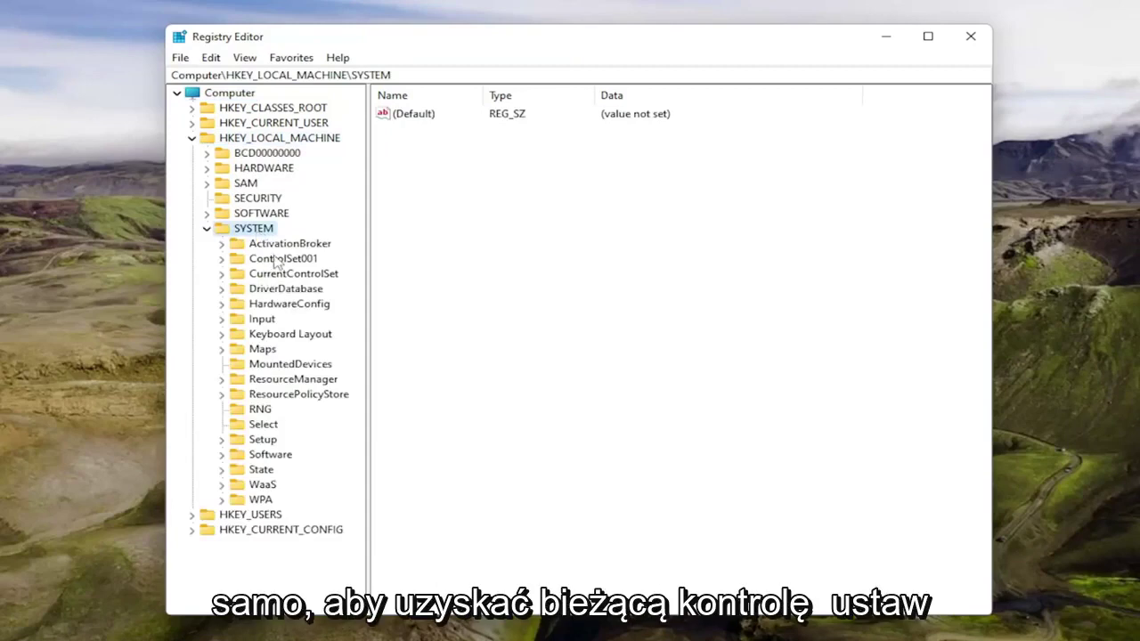
left_click(278, 259)
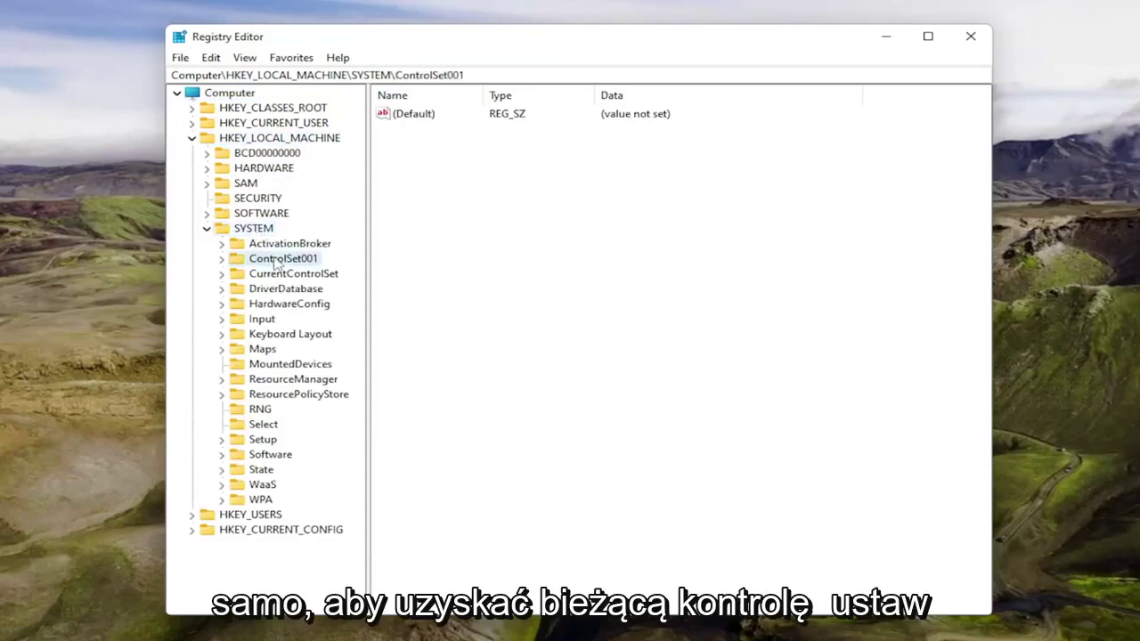
double_click(279, 275)
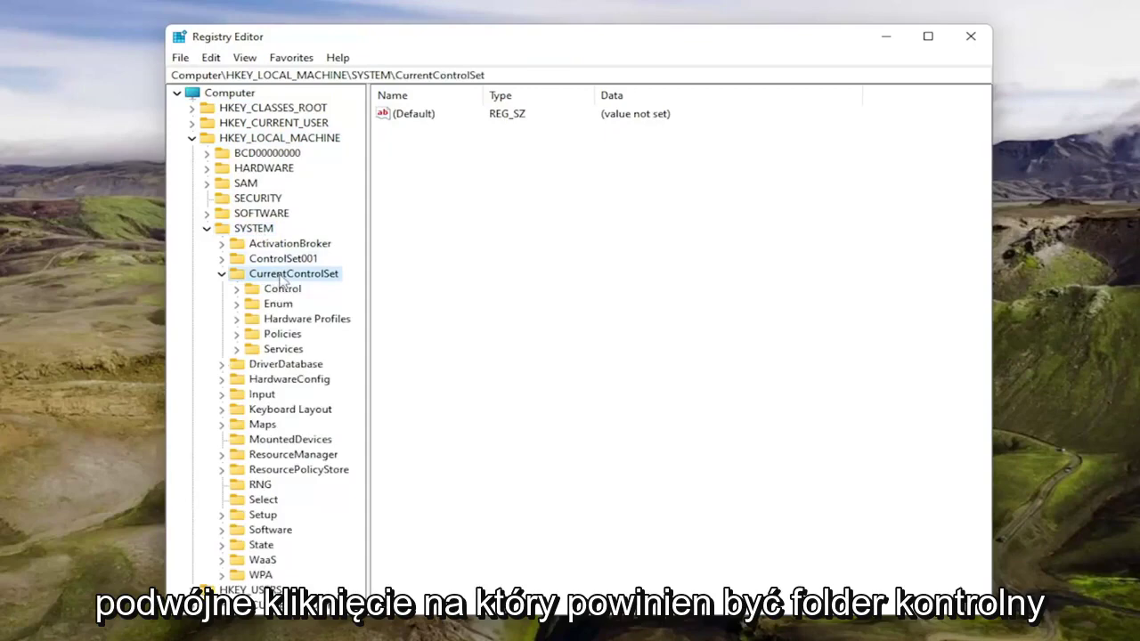
left_click(270, 292)
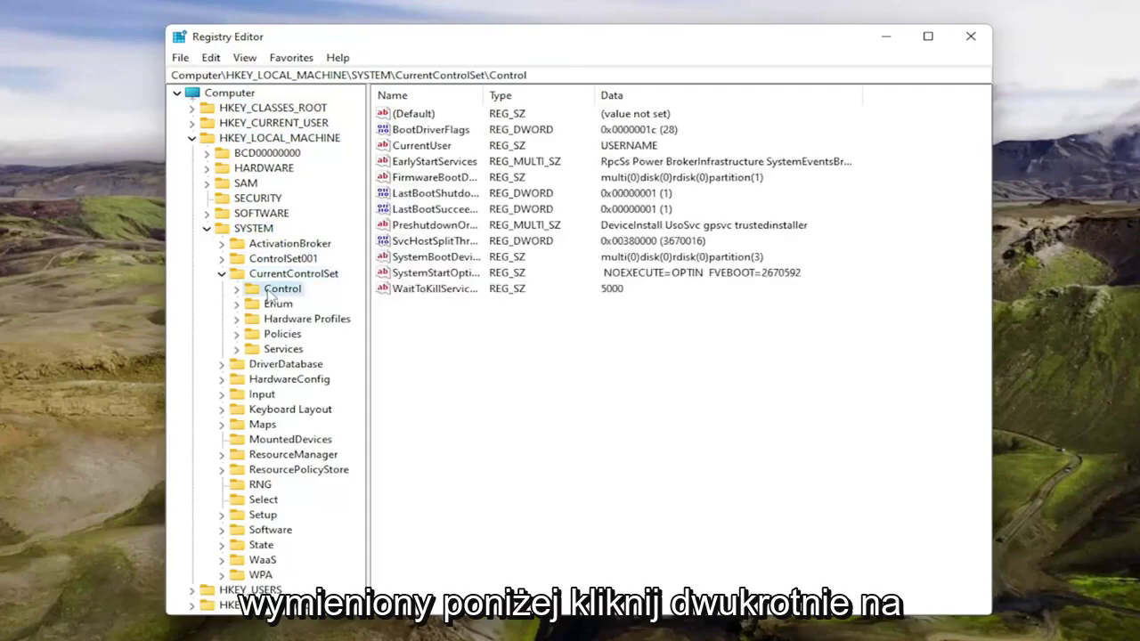
double_click(269, 293)
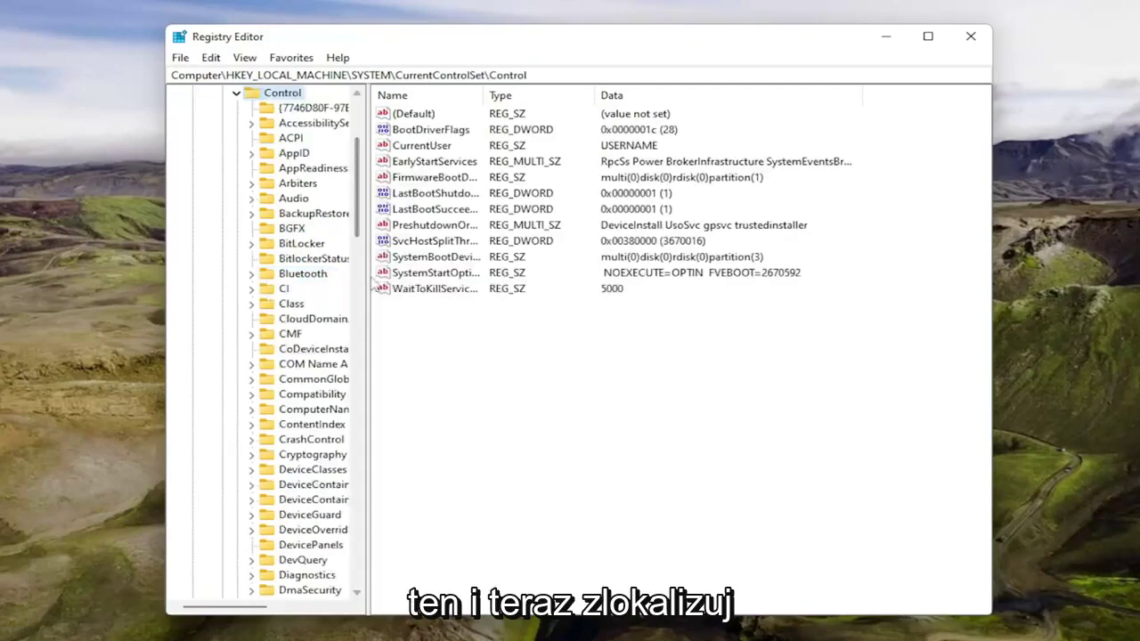
Step: Widen the tree pane and scroll Control's subkeys past Storage and StorageManagement, finding no StorageDevicePolicies
scroll(370, 286, "down", 11)
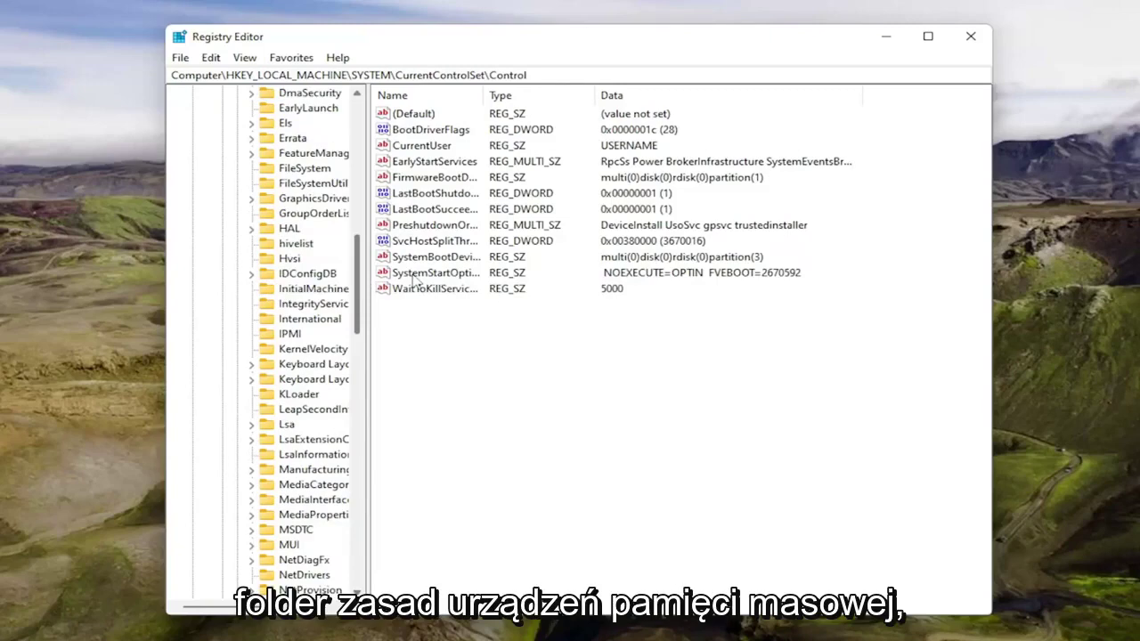
left_click_drag(368, 290, 481, 289)
scroll(356, 356, "down", 7)
scroll(357, 356, "down", 8)
left_click(298, 470)
left_click(329, 484)
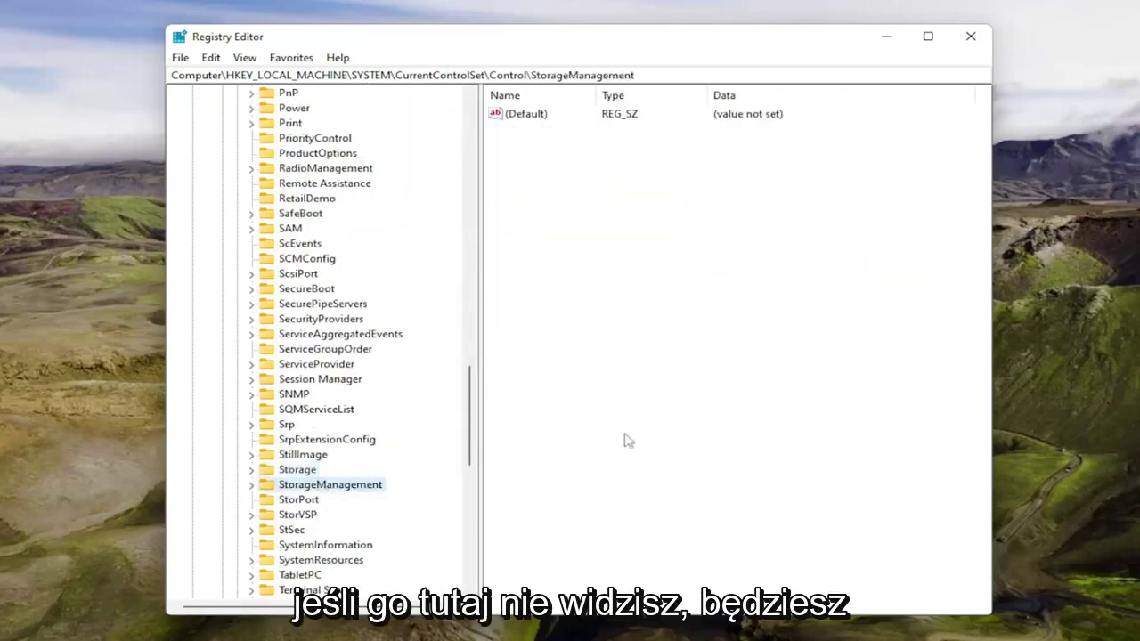
scroll(322, 383, "up", 2)
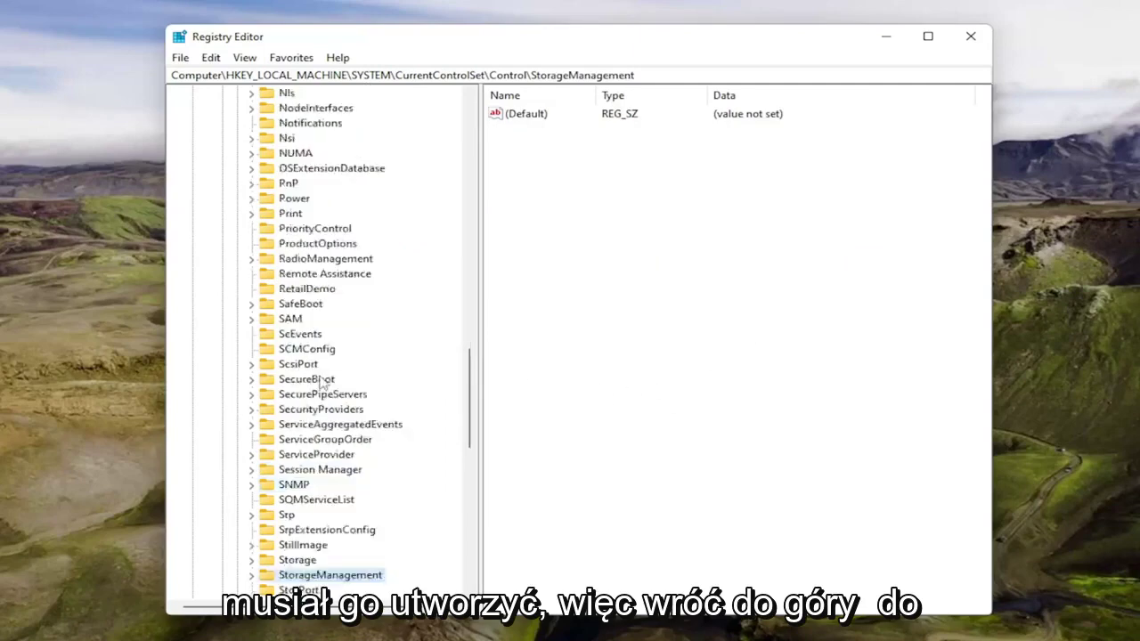
scroll(328, 382, "up", 12)
scroll(330, 381, "up", 8)
scroll(333, 378, "up", 7)
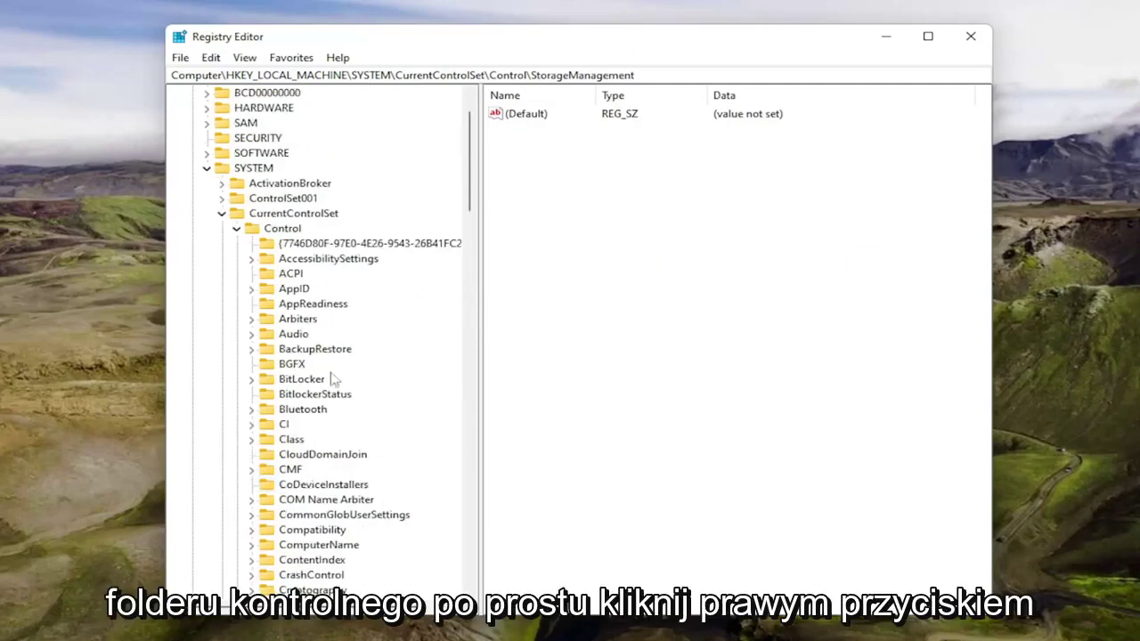
Step: Add a subkey named StorageDevicePolicies under HKLM\SYSTEM\CurrentControlSet\Control
left_click(272, 229)
right_click(280, 230)
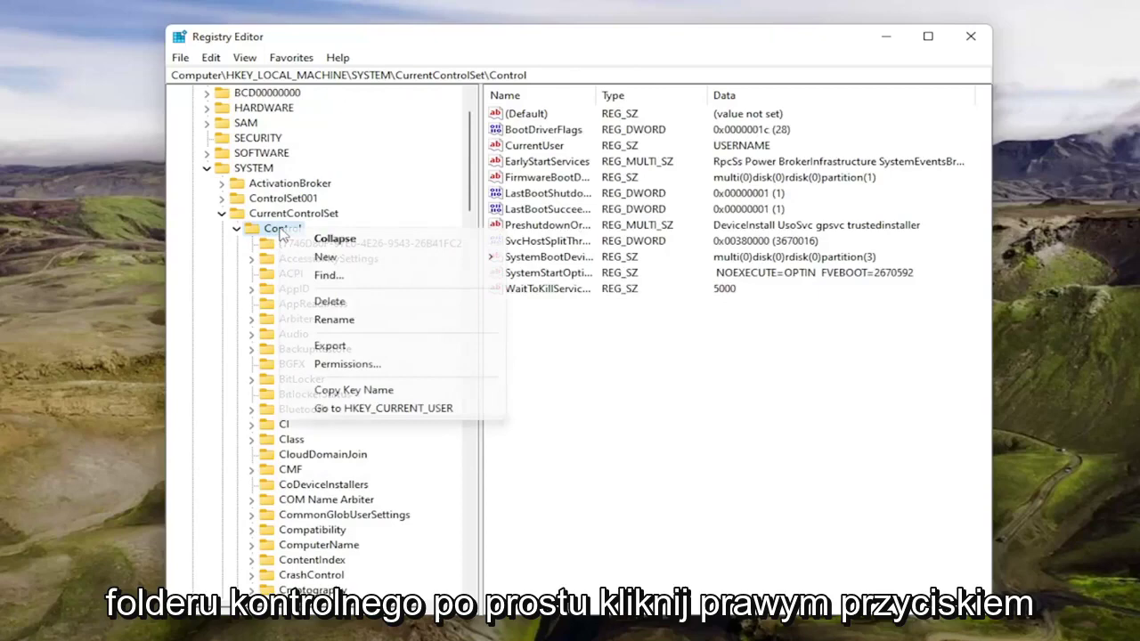
mouse_move(392, 256)
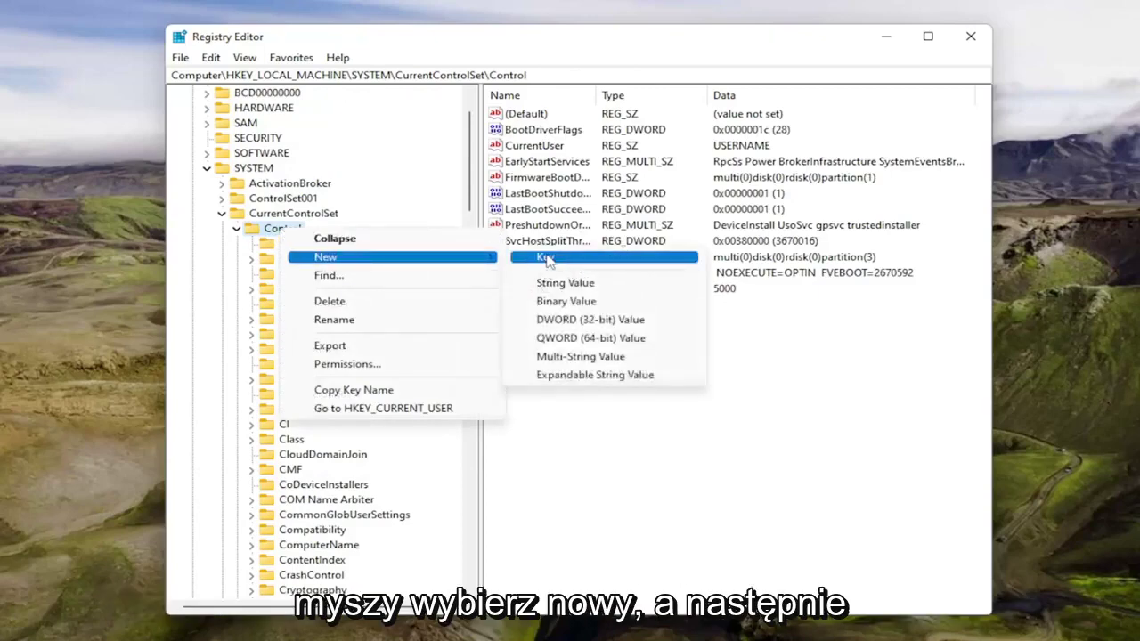
left_click(547, 258)
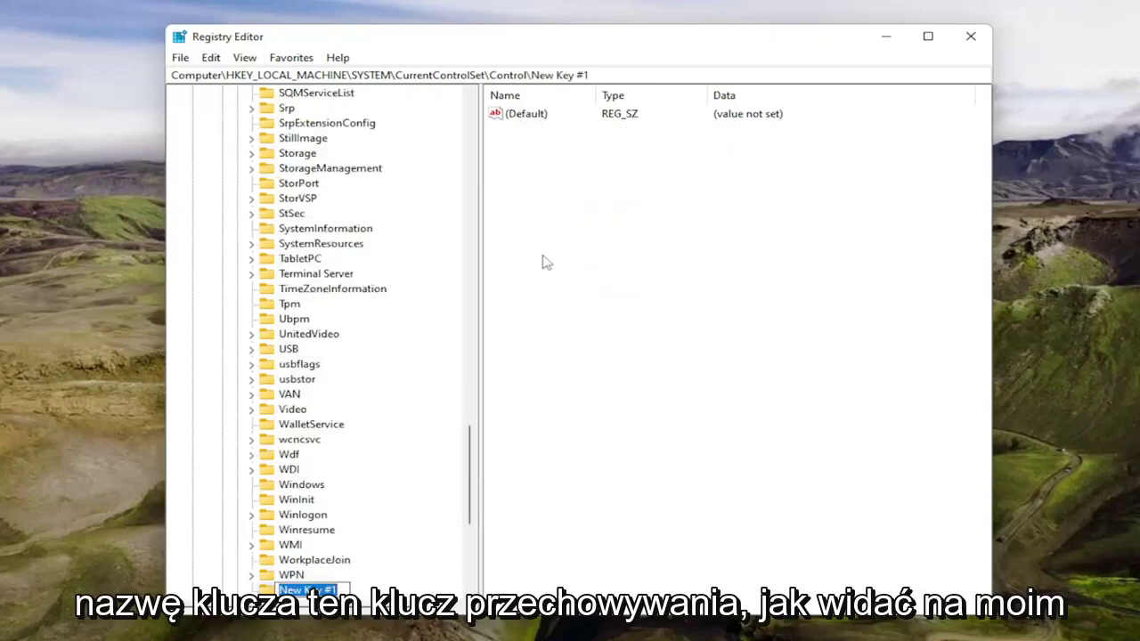
type("Storage")
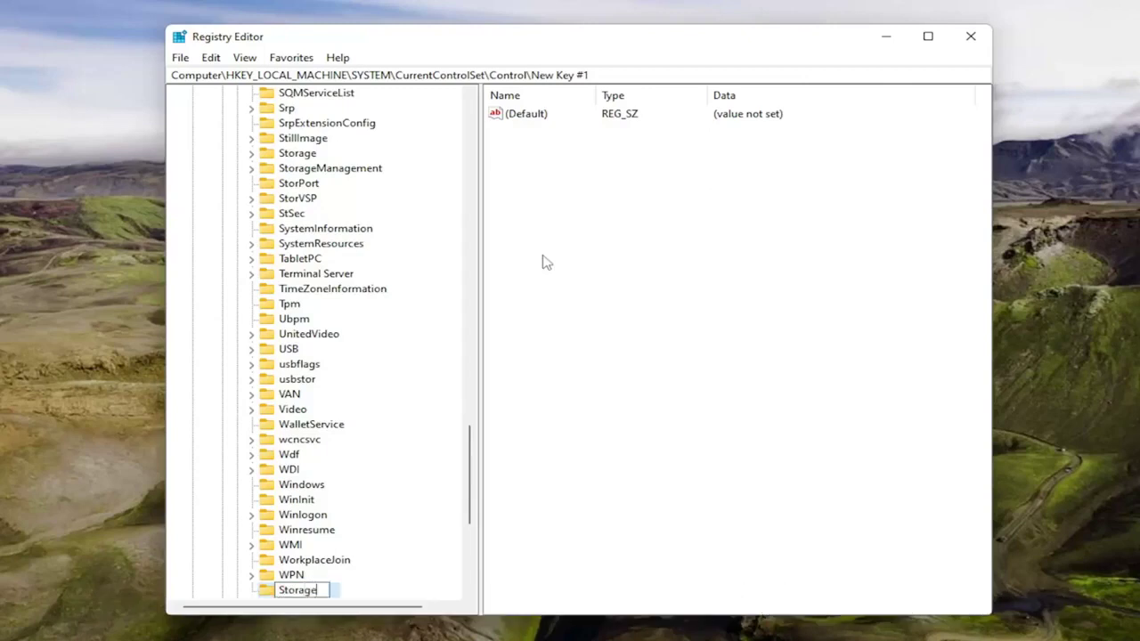
type("DevicePolicies")
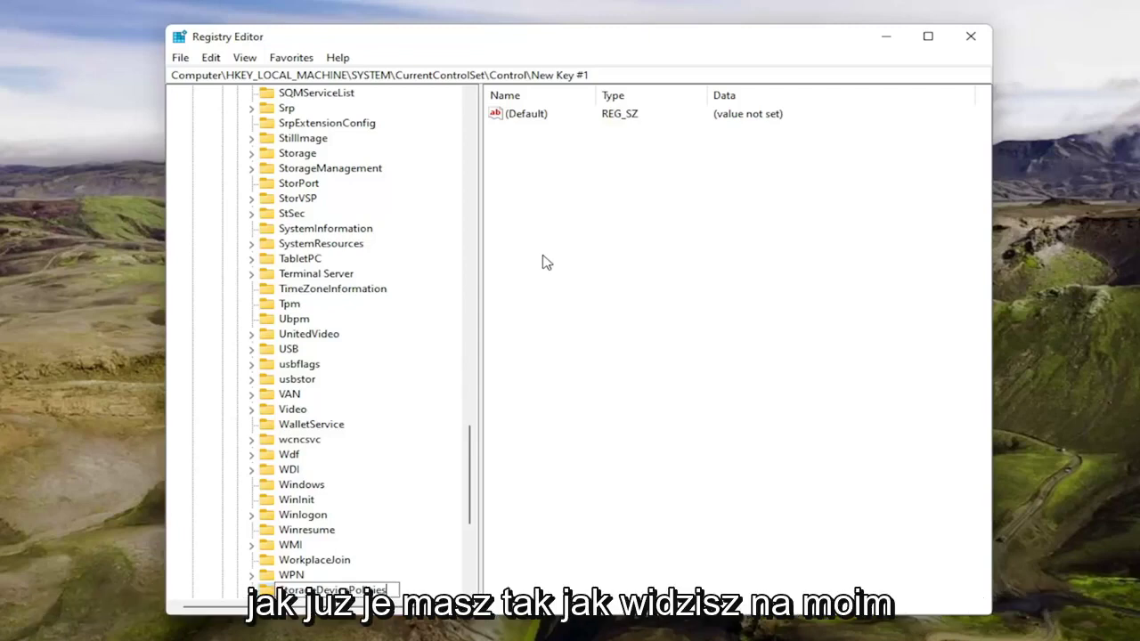
key("Return")
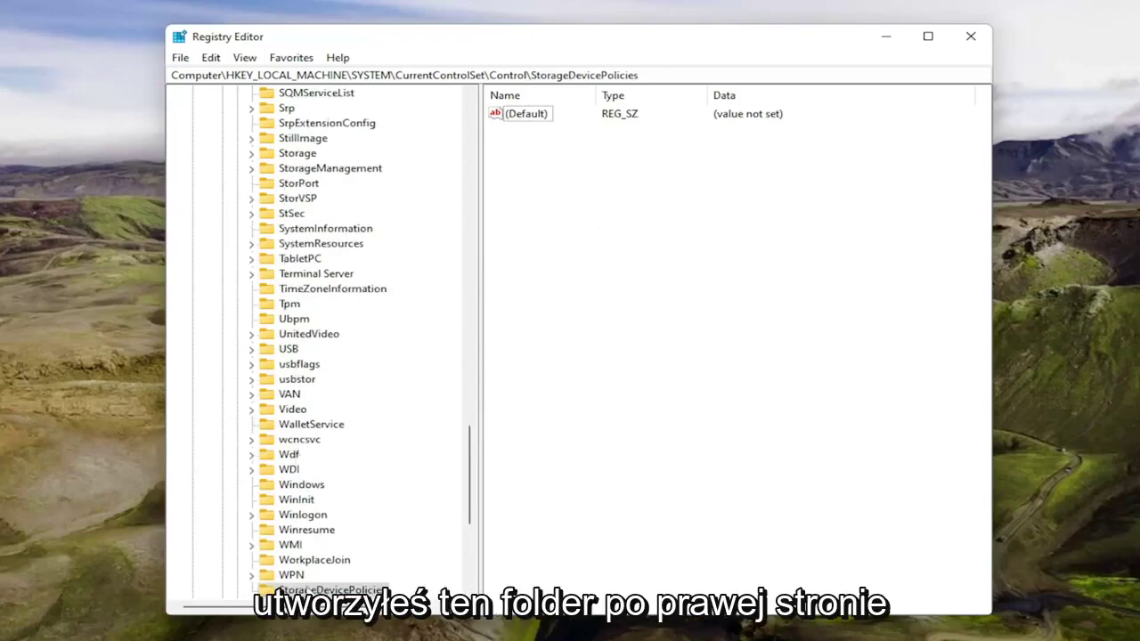
Step: Create a DWORD (32-bit) value named WriteProtect in the StorageDevicePolicies key
right_click(532, 168)
mouse_move(584, 172)
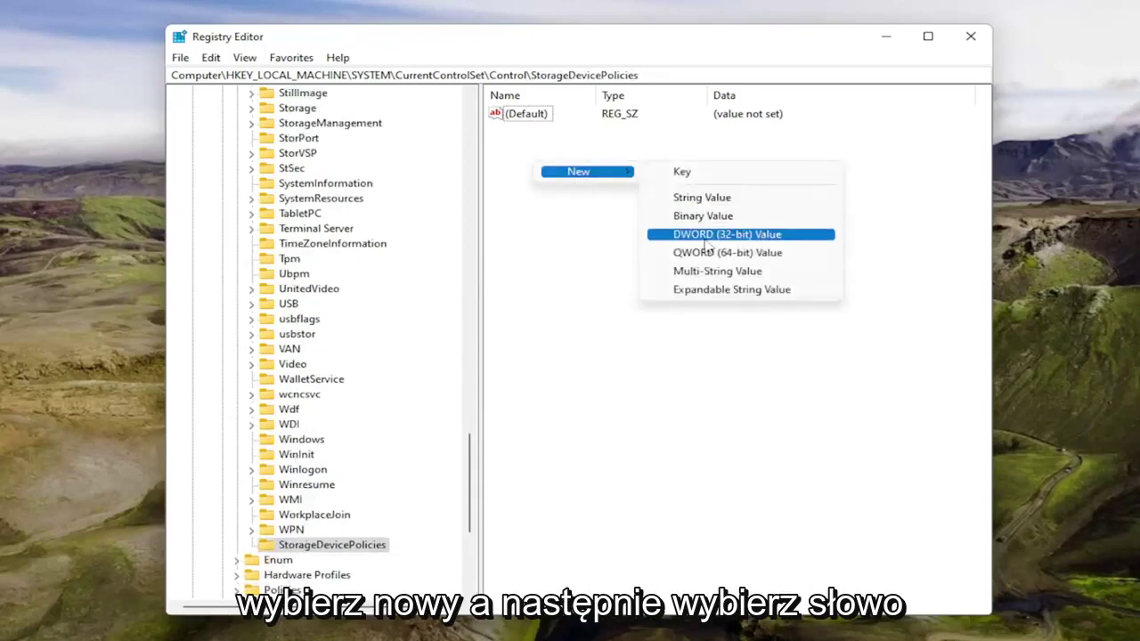
left_click(706, 241)
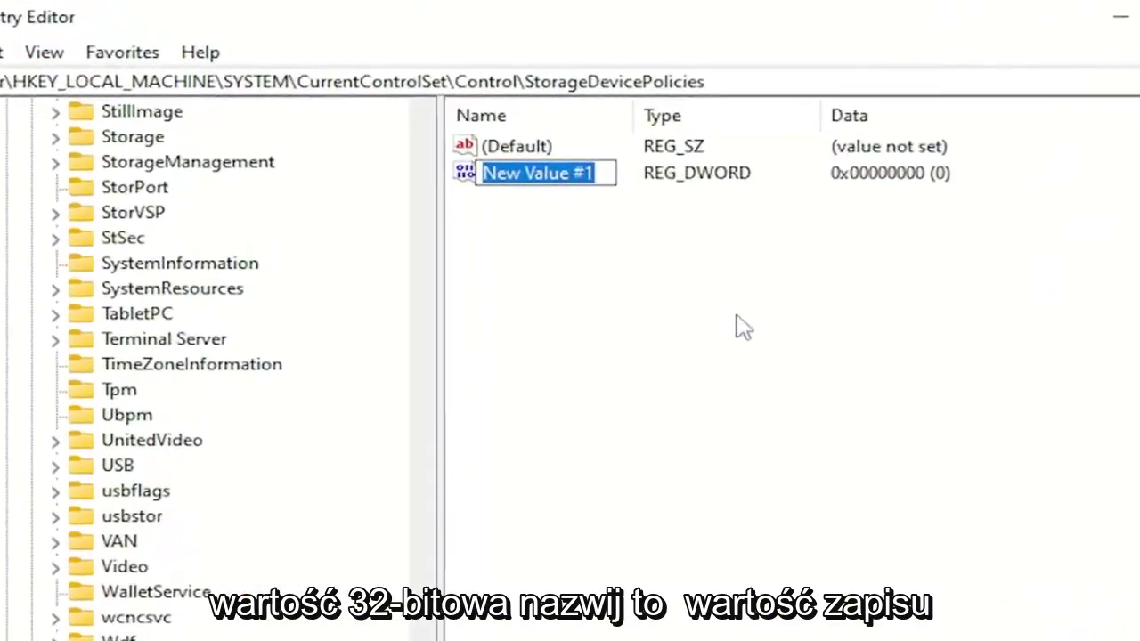
type("W")
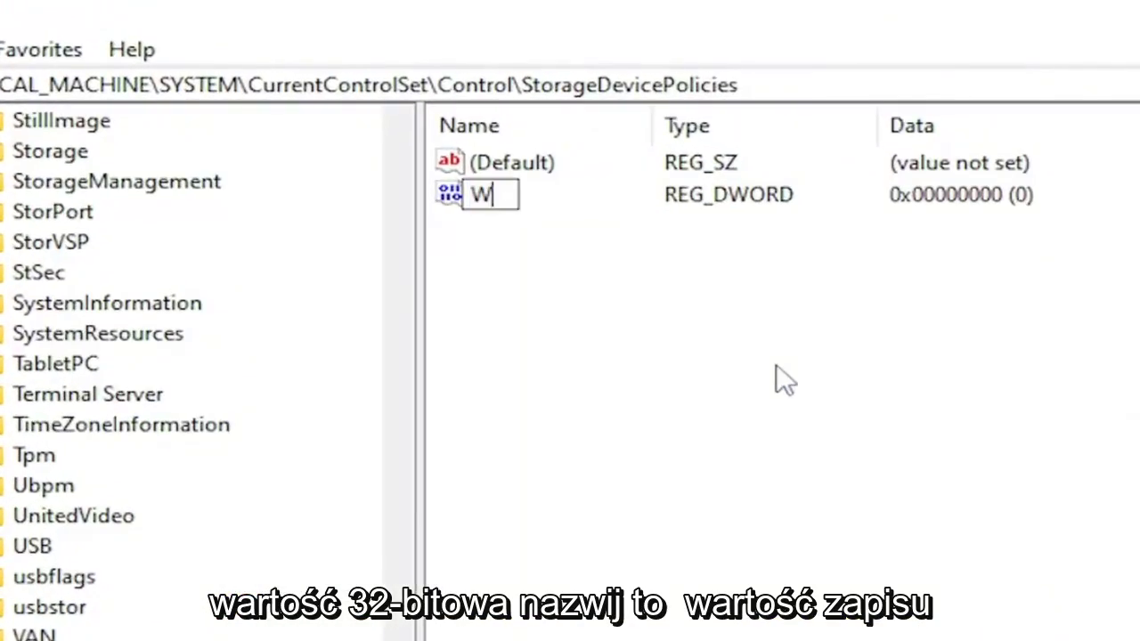
type("riteProt")
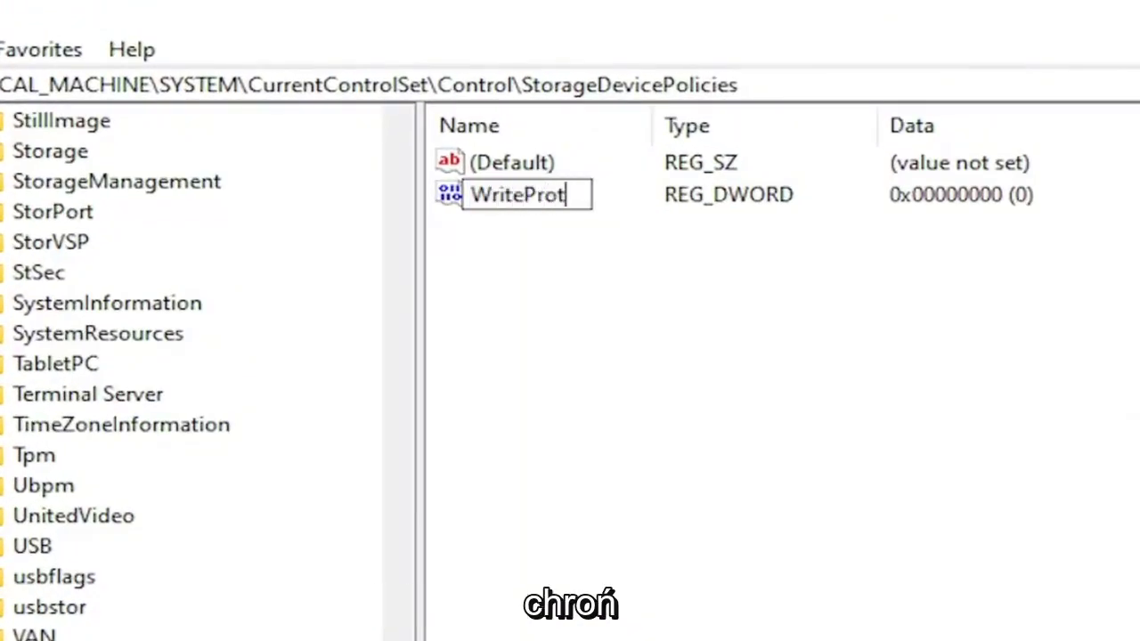
type("ect")
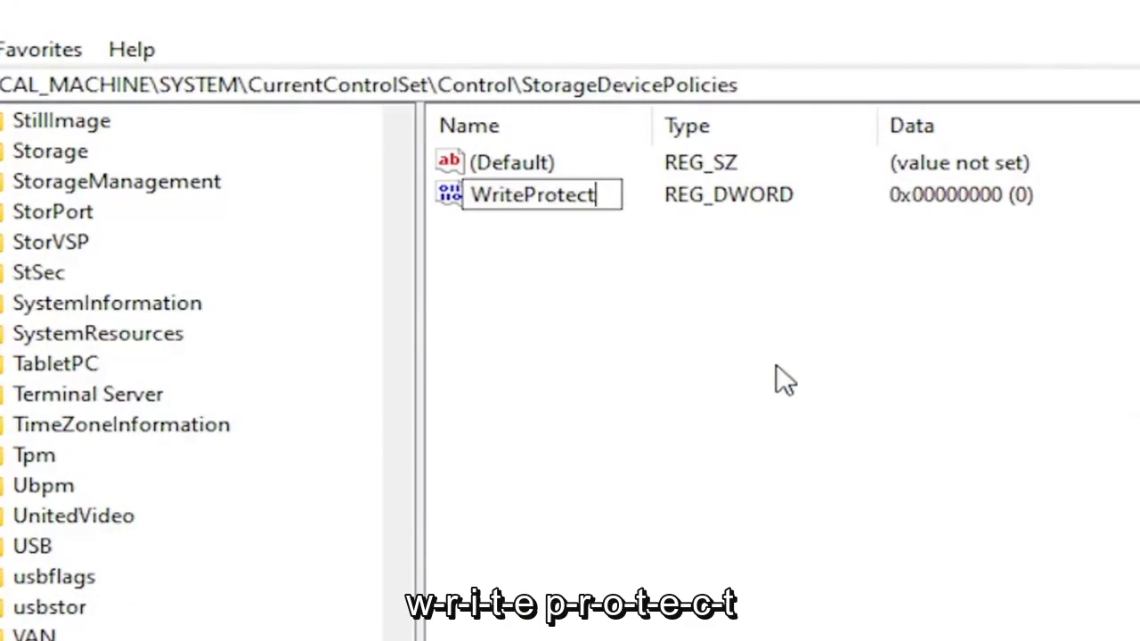
key("Return")
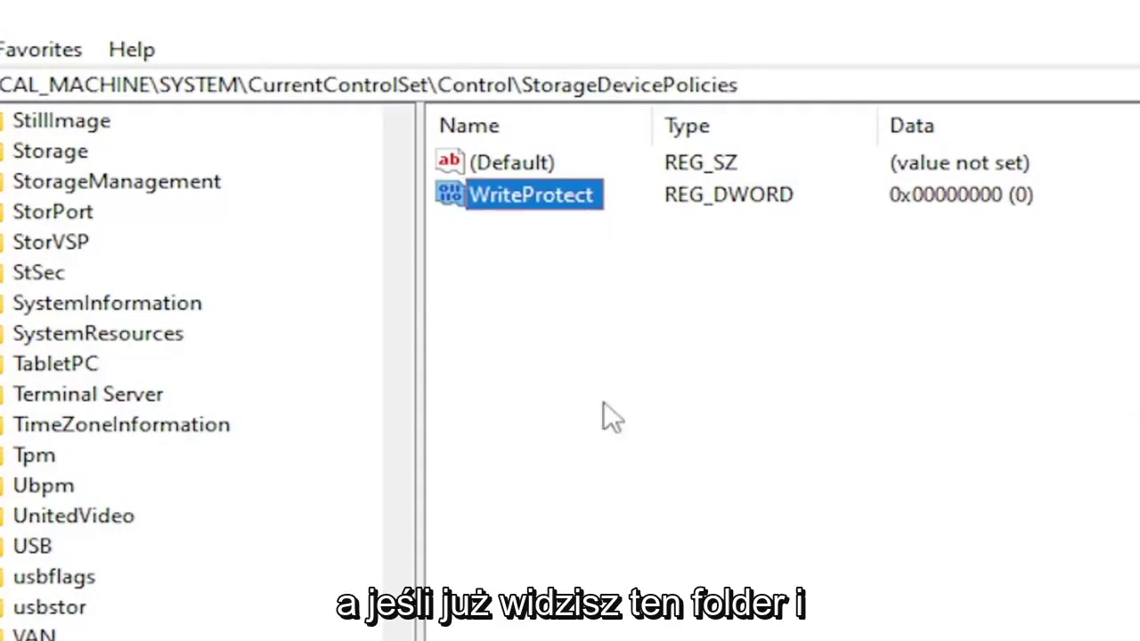
Step: Open WriteProtect and confirm its value data as 0
left_click(606, 415)
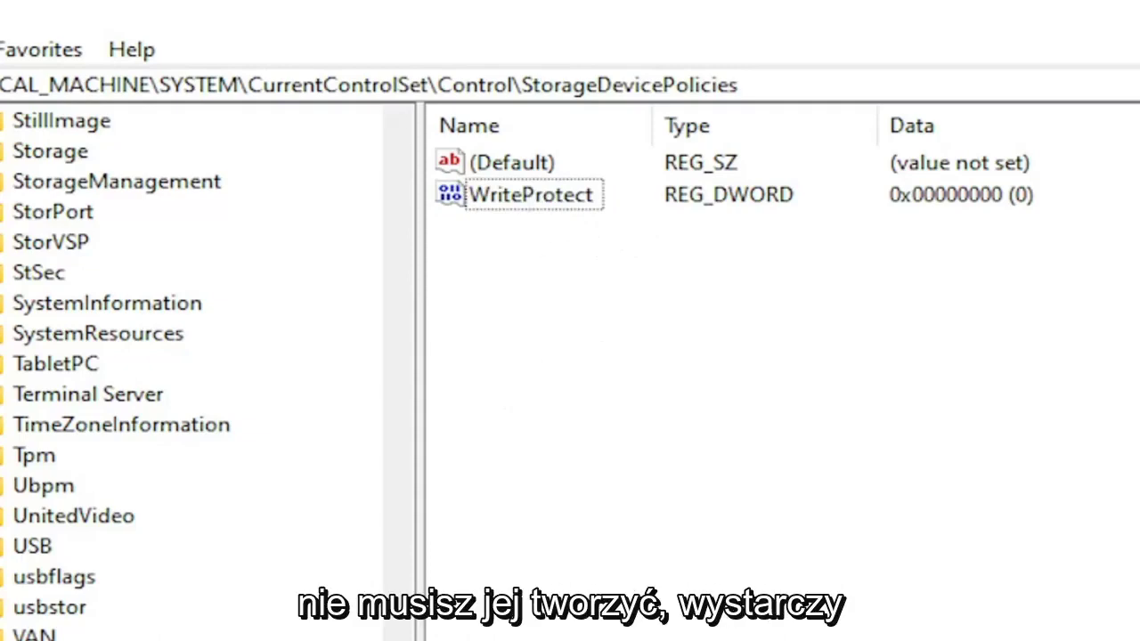
left_click(568, 201)
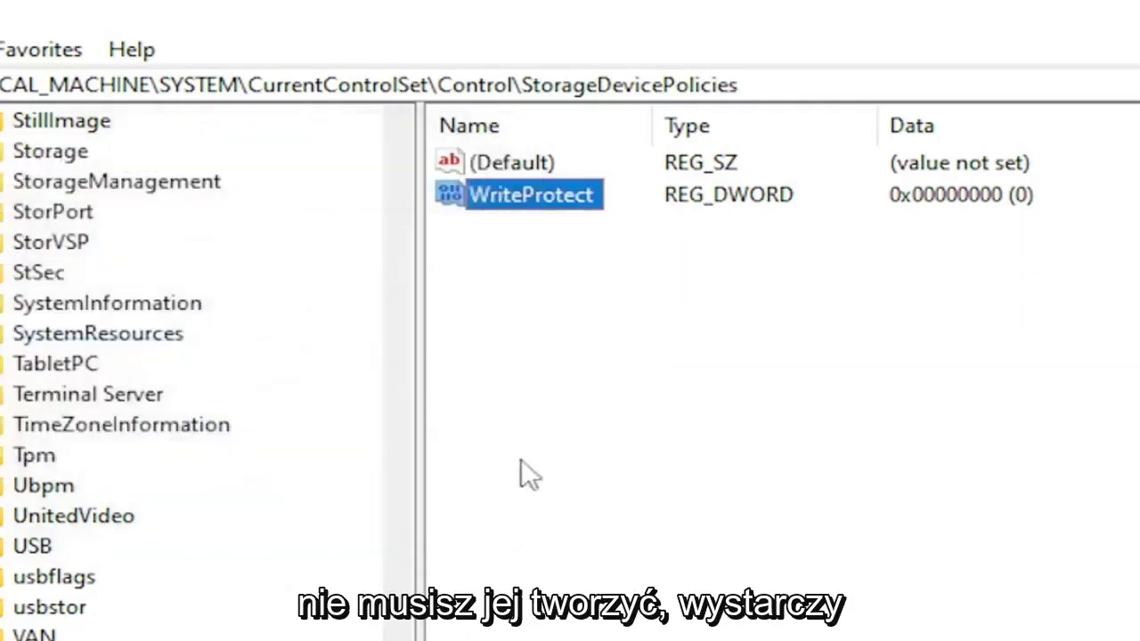
double_click(524, 201)
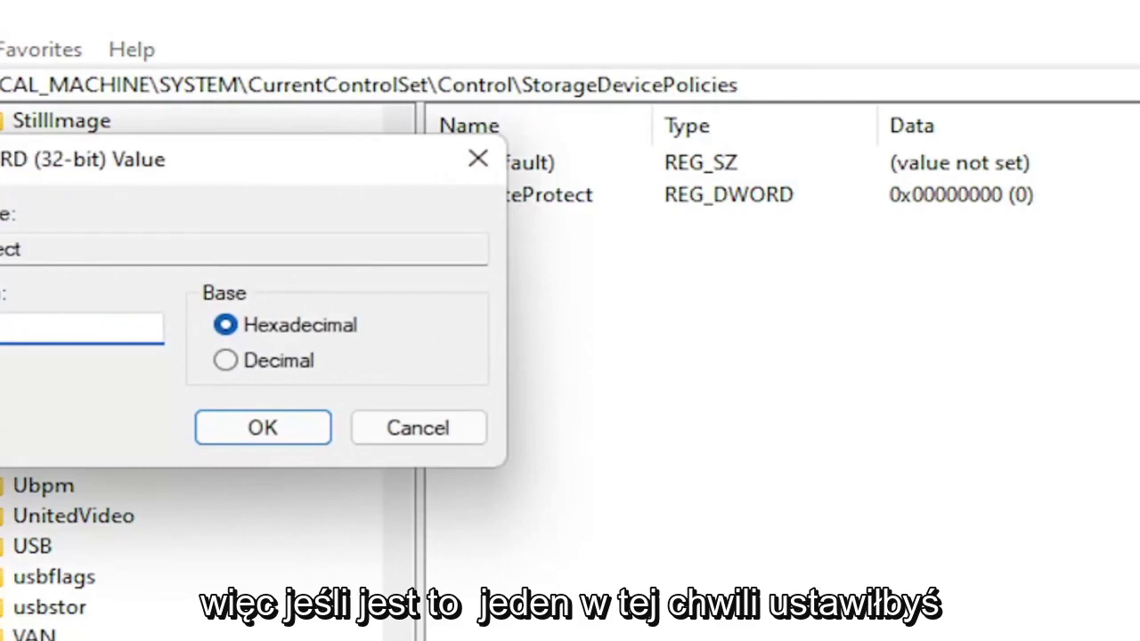
left_click(283, 422)
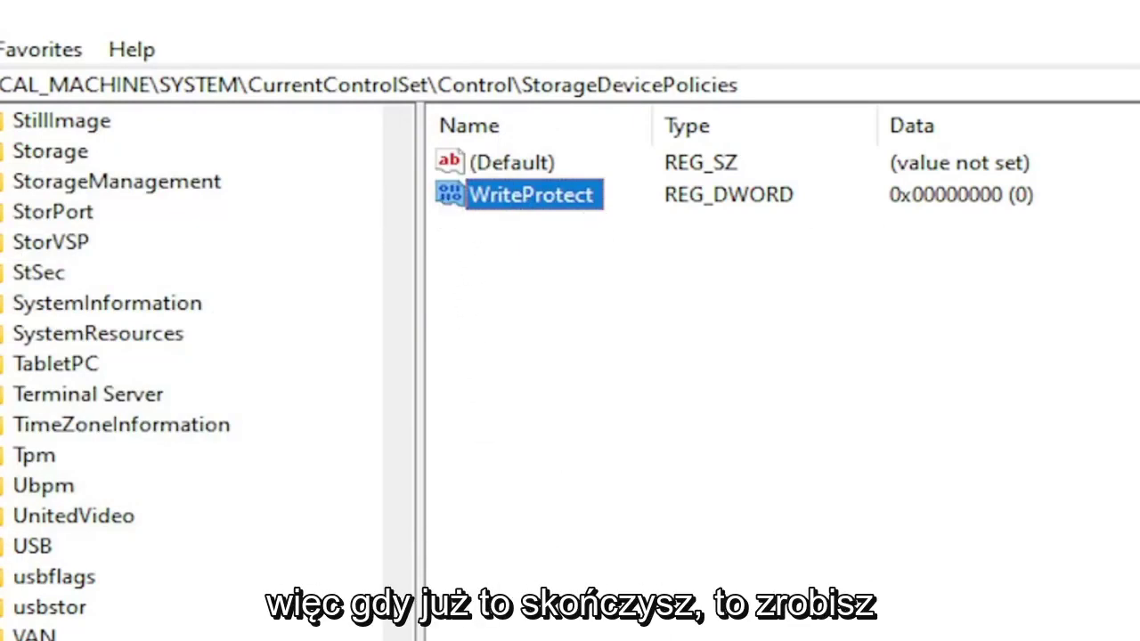
Step: Collapse Control, CurrentControlSet, SYSTEM and HKEY_LOCAL_MACHINE back to the root hives
scroll(192, 374, "up", 9)
scroll(191, 374, "up", 8)
scroll(192, 374, "up", 8)
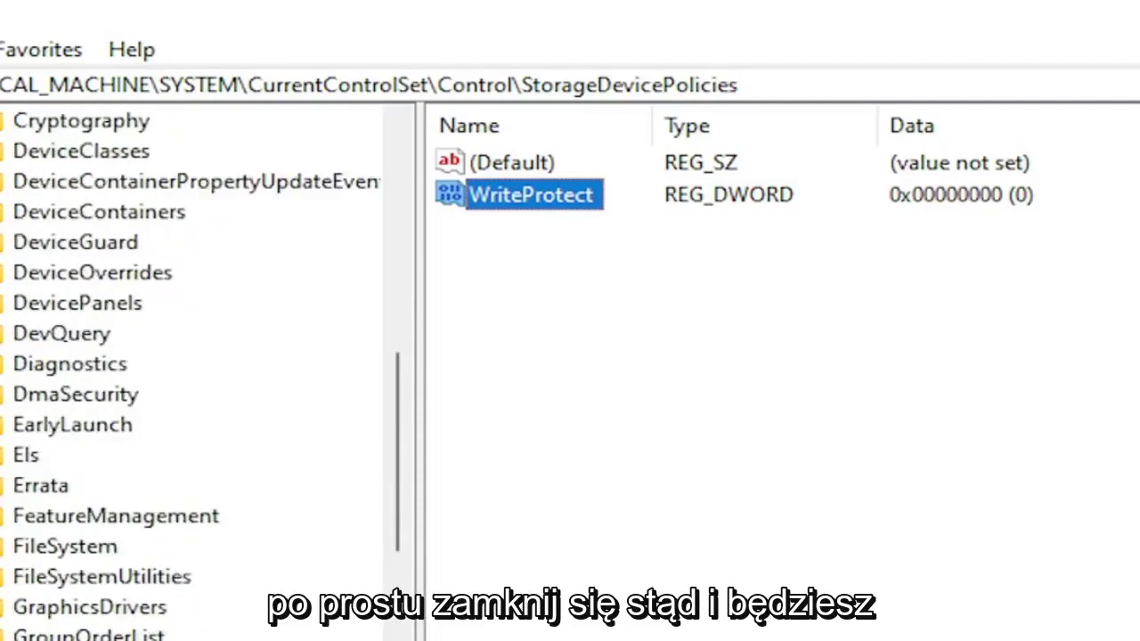
scroll(191, 374, "up", 7)
left_click(273, 283)
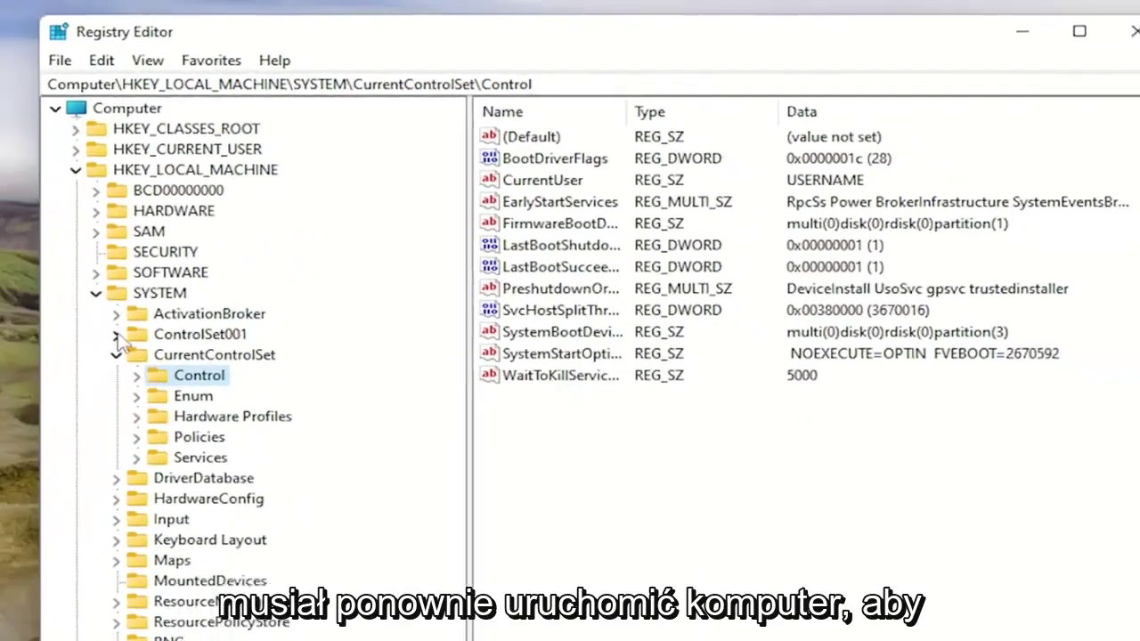
left_click(260, 269)
left_click(245, 227)
left_click(231, 143)
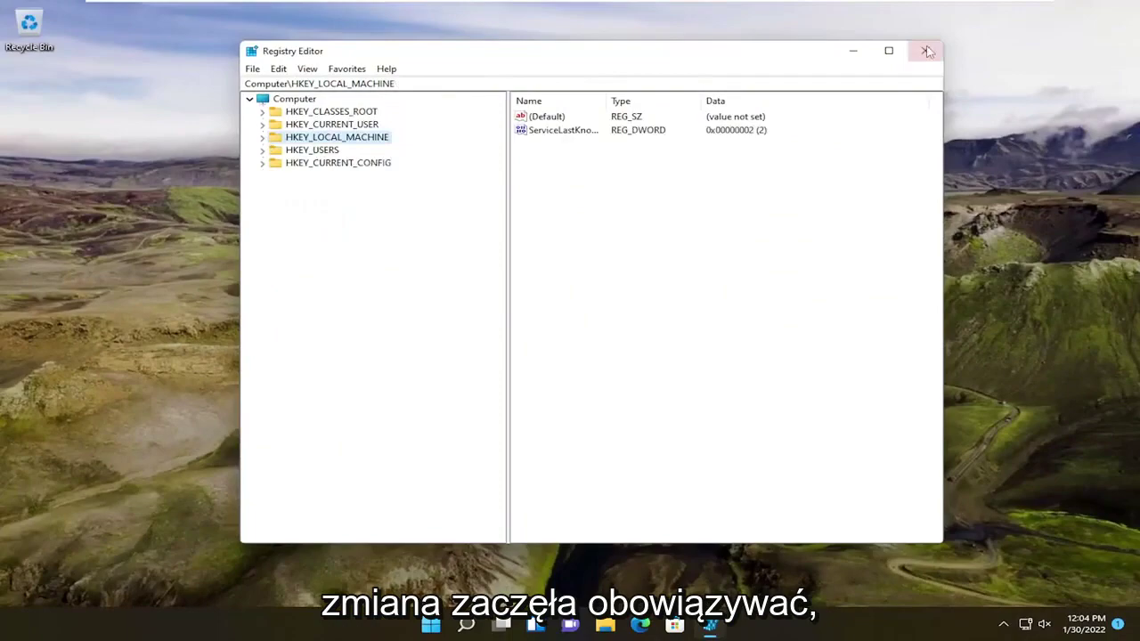
Step: Close Registry Editor and bring up the Start quick-link menu with the Restart option
left_click(960, 47)
right_click(448, 623)
mouse_move(434, 568)
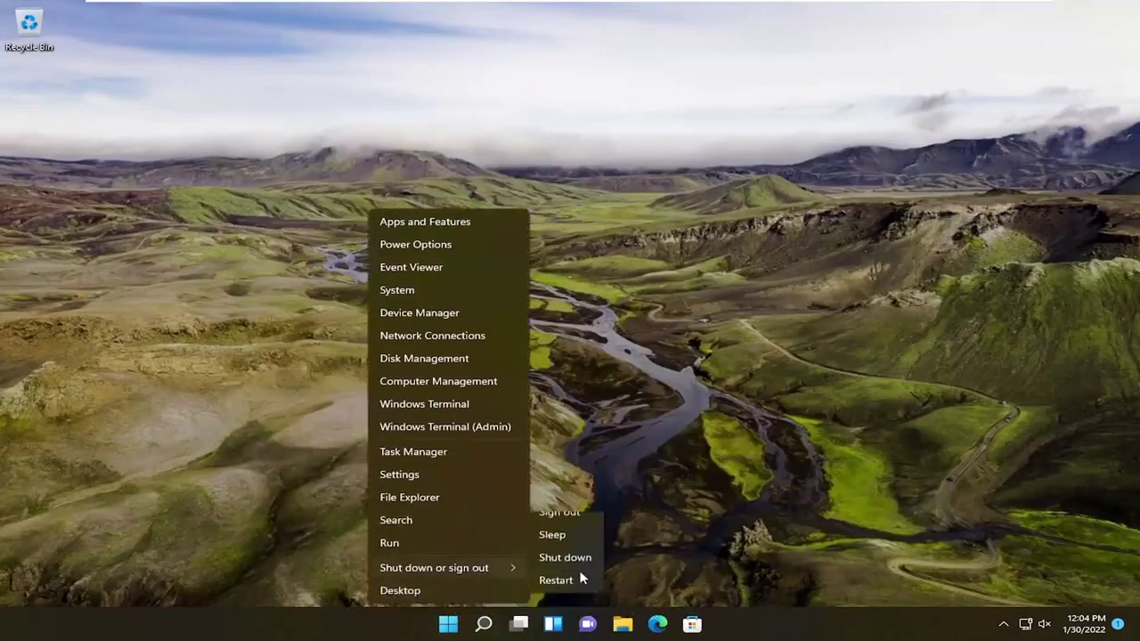